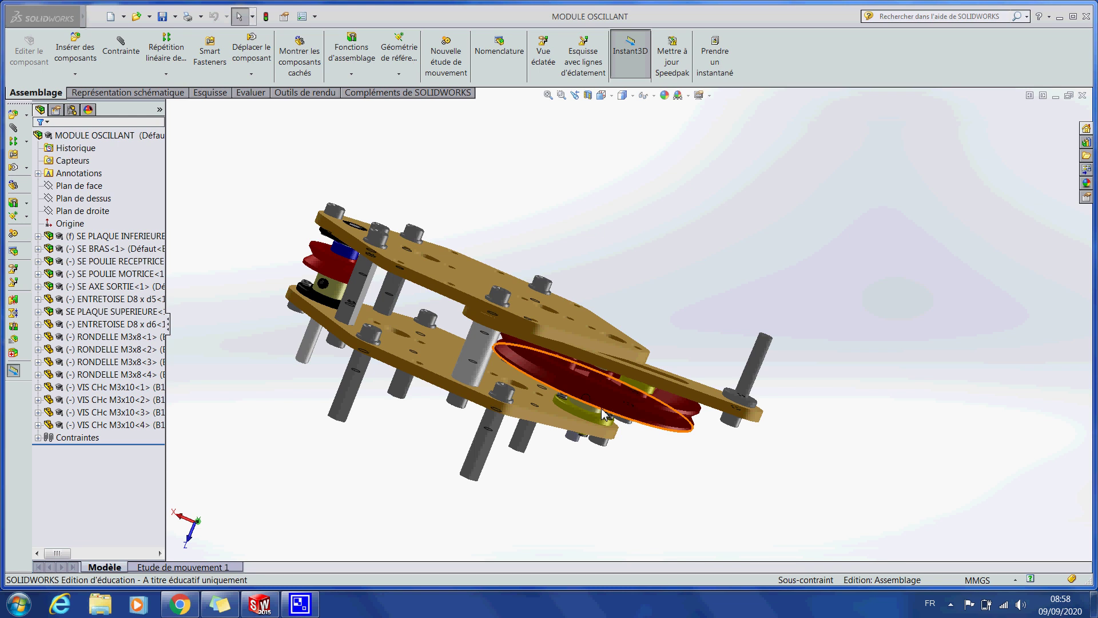
Examine the MODULE OSCILLANT assembly from another side, fitting the whole model and enlarging the area around it.
mouse_move(603, 412)
mouse_down()
mouse_move(650, 346)
mouse_move(515, 372)
mouse_move(455, 369)
mouse_up()
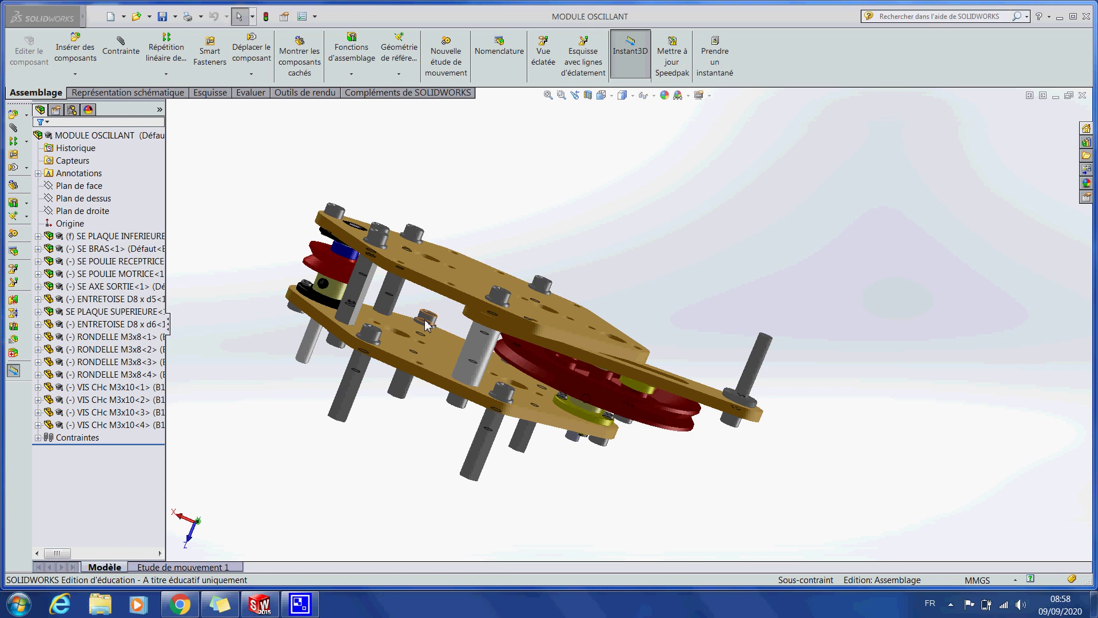
middle_drag(446, 333, 542, 350)
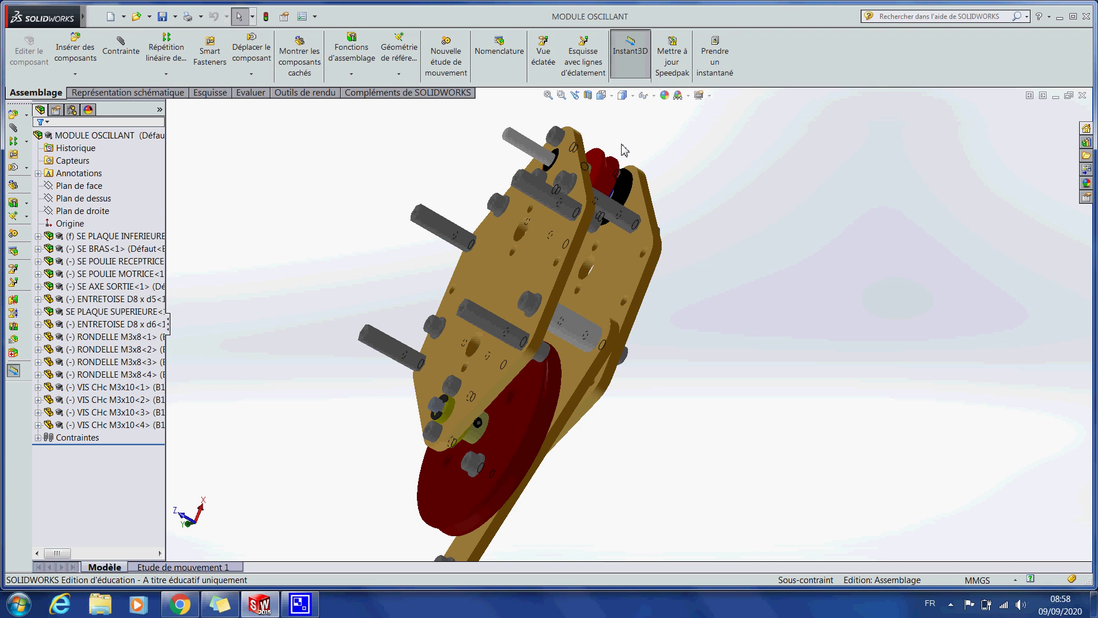
click(546, 97)
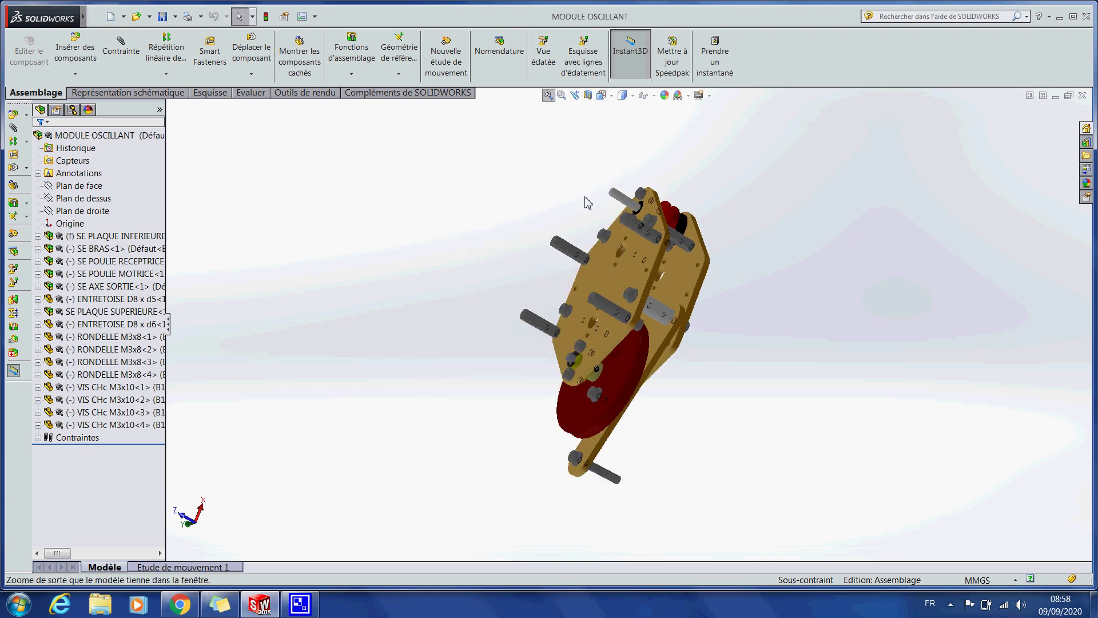
click(562, 95)
drag(504, 147, 730, 475)
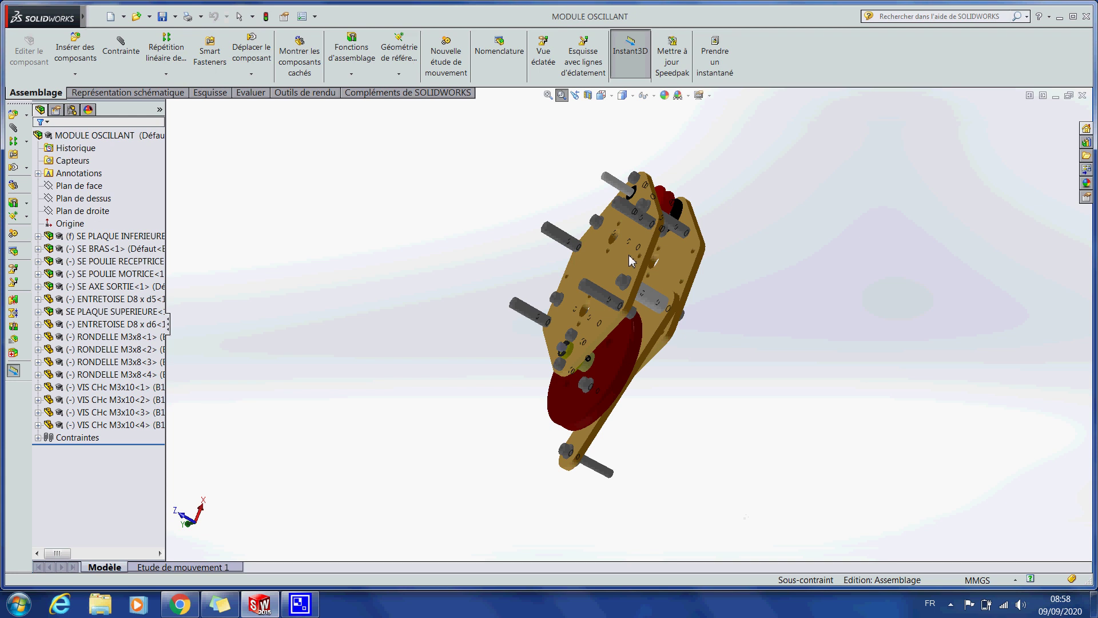
Inspect the assembly in the standard top (Dessus) and bottom (Dessous) views, ending with an oblique view of the plates and pulleys.
click(601, 95)
click(621, 132)
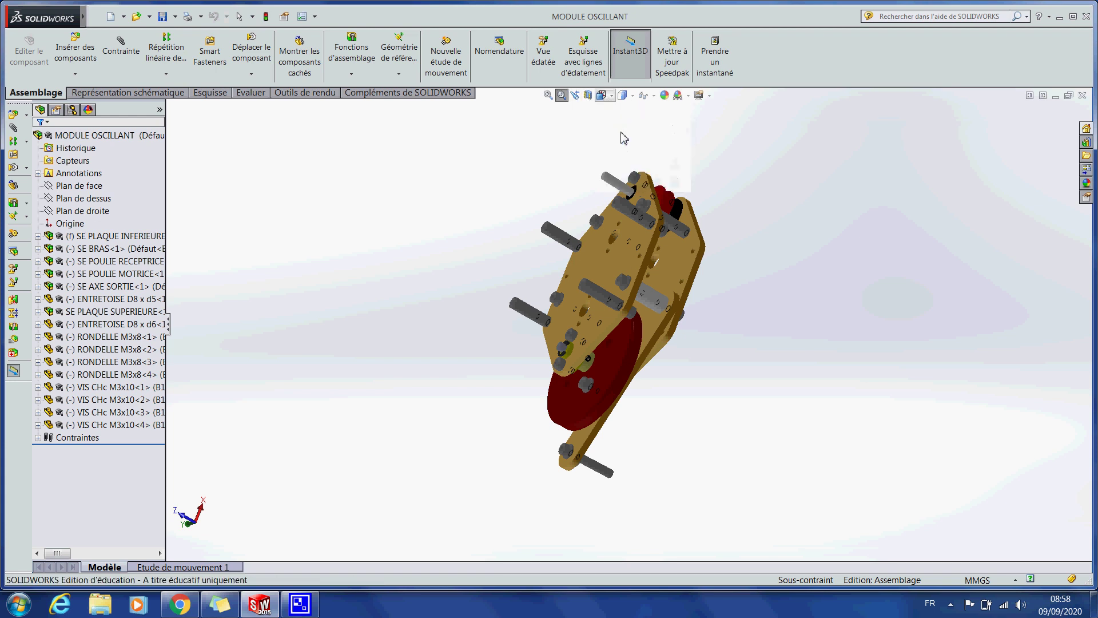
click(610, 96)
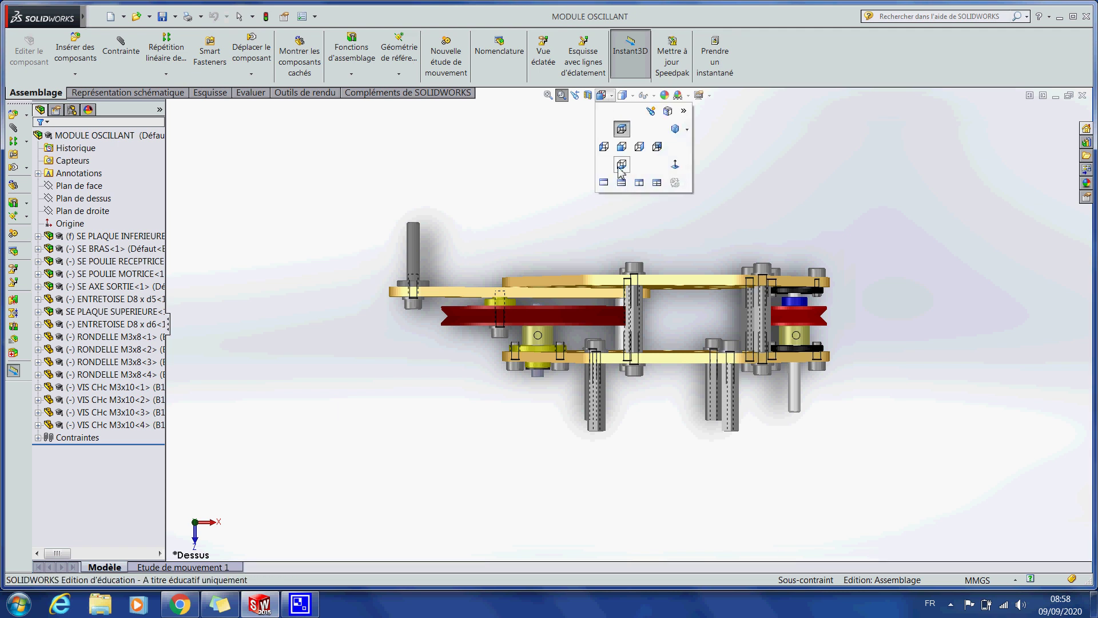
click(622, 164)
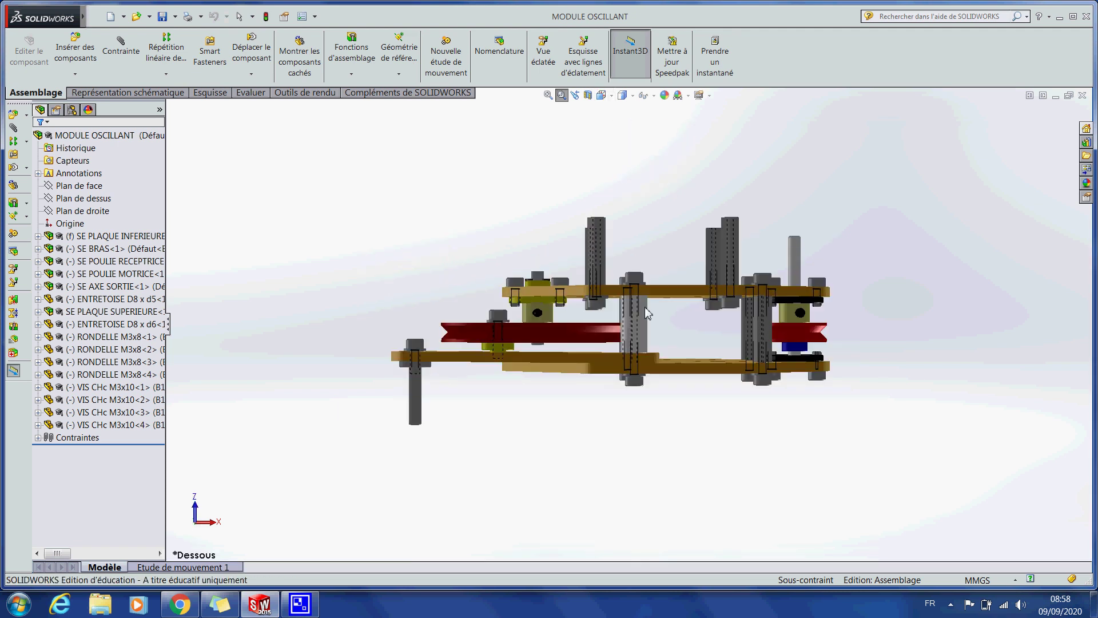
scroll(646, 312, down, 2)
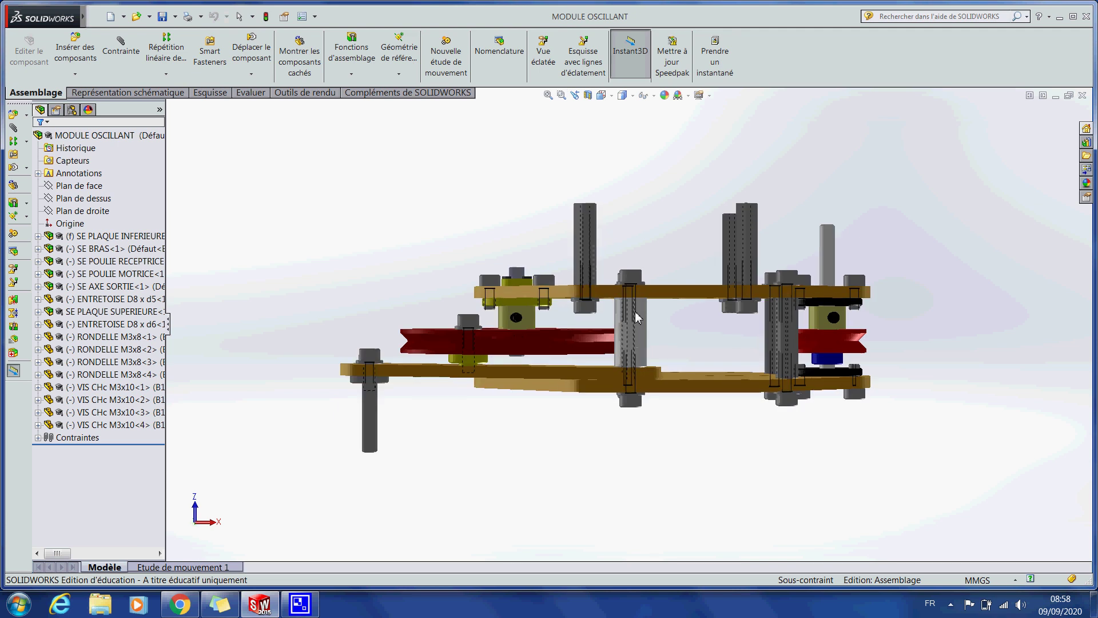
scroll(636, 321, down, 3)
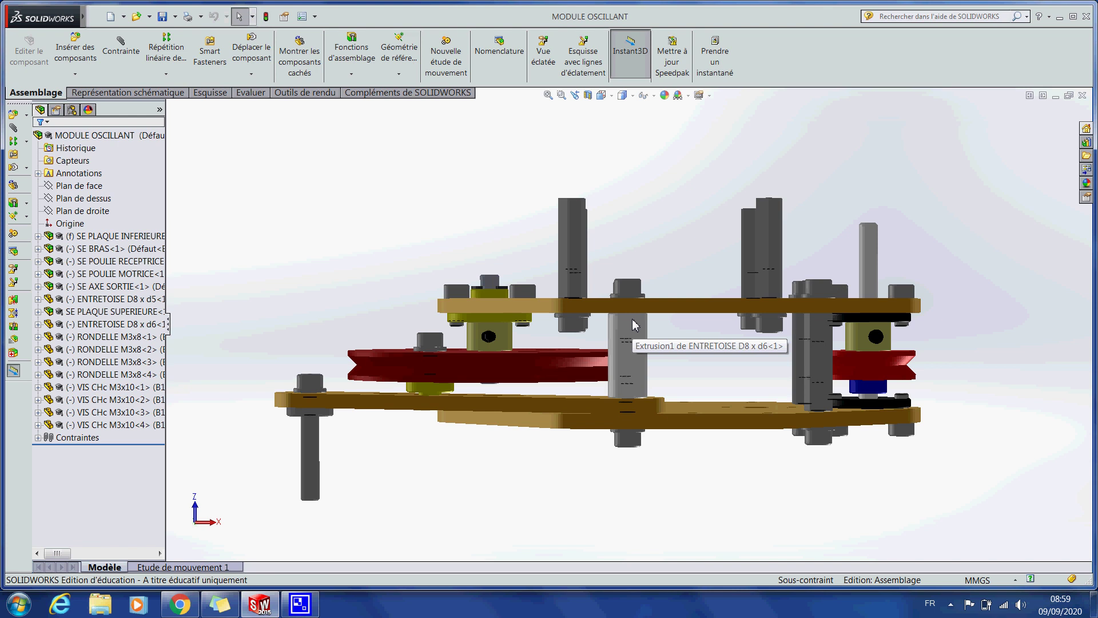
middle_drag(635, 325, 670, 169)
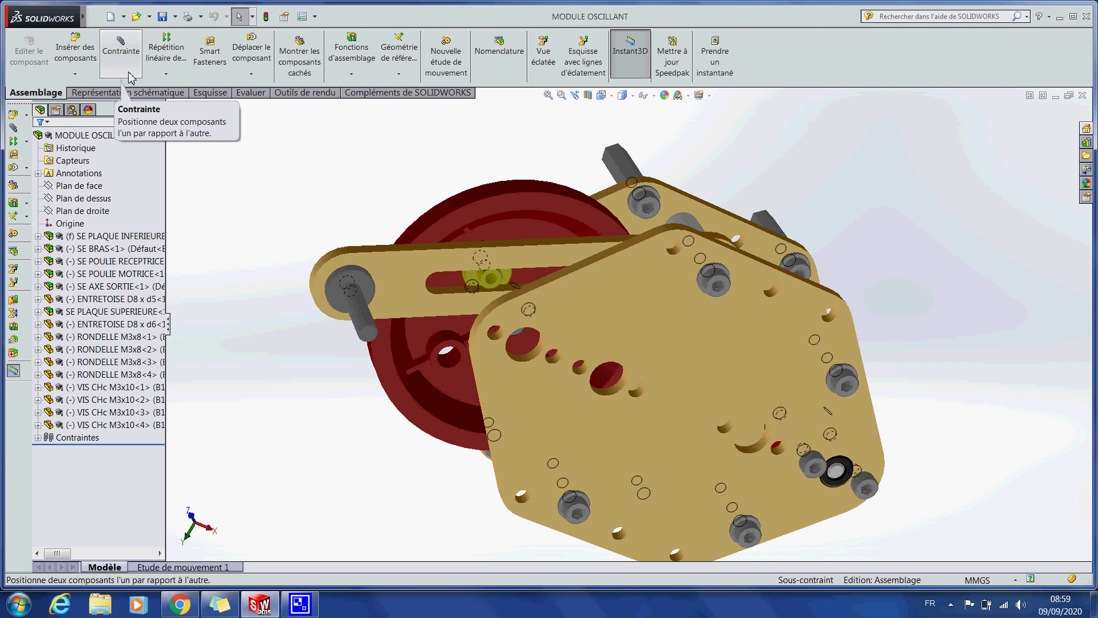
click(110, 95)
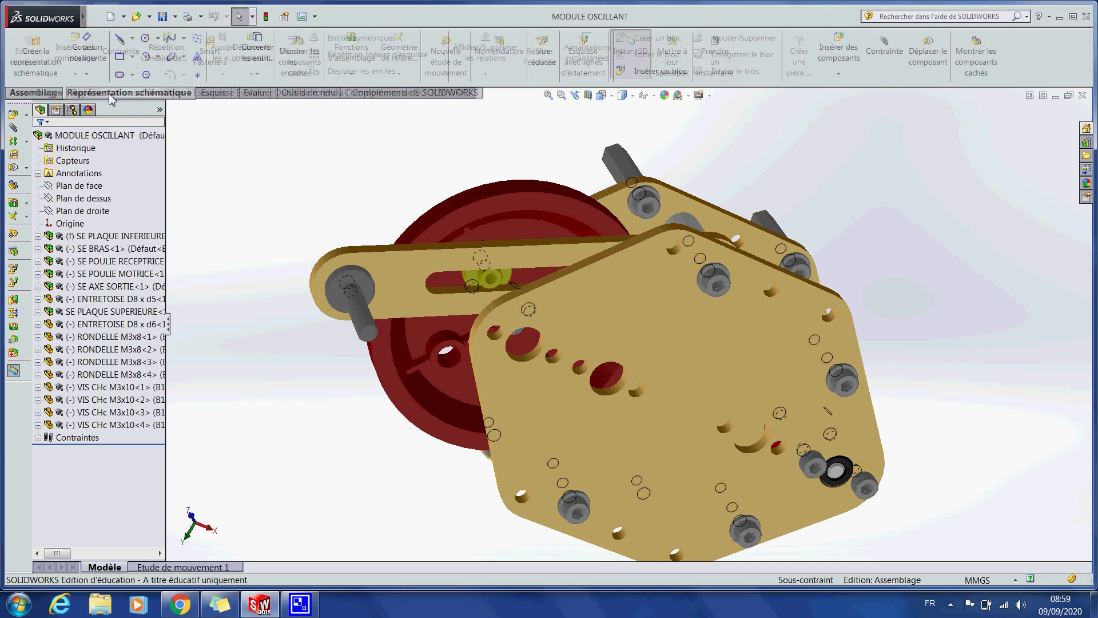
click(228, 95)
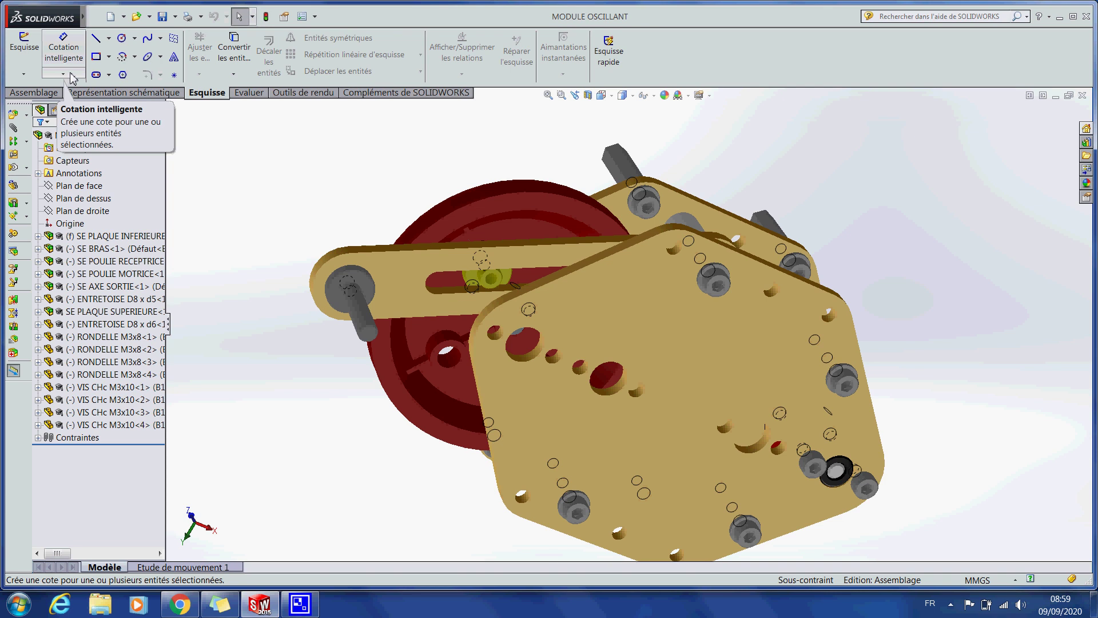
Expand the SE PLAQUE INFERIEURE subassembly in the component tree and open it in its own window.
click(38, 236)
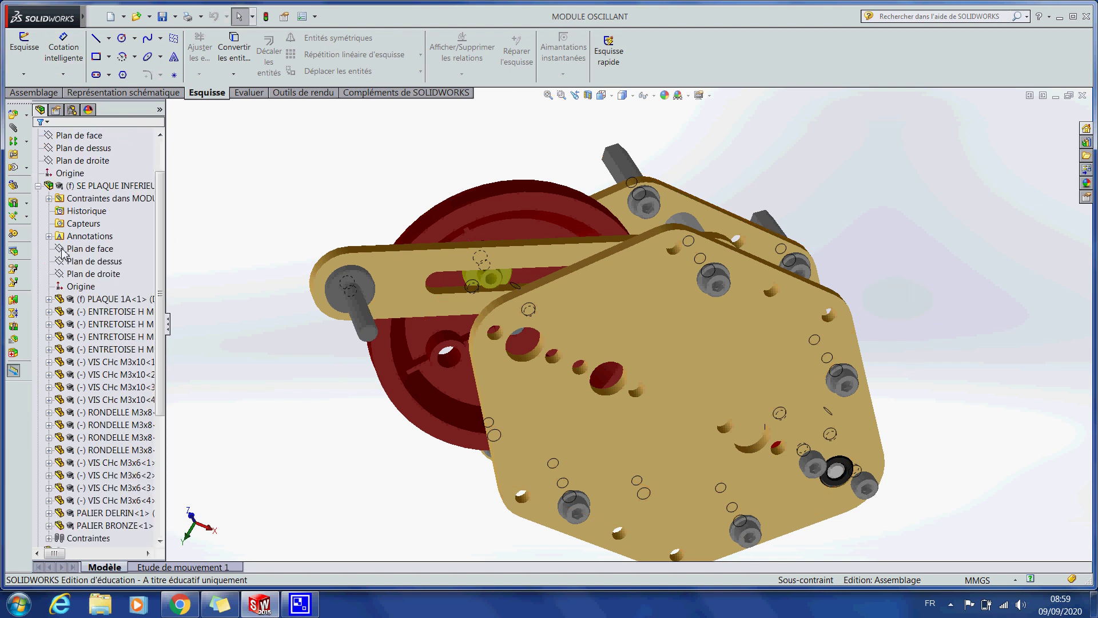
click(102, 188)
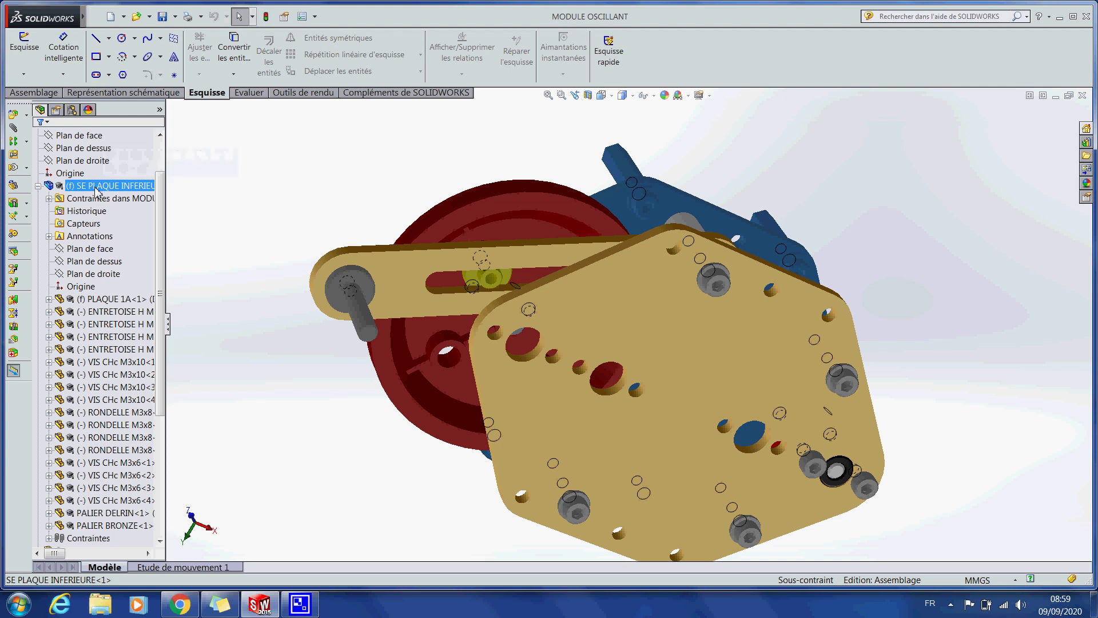
right_click(96, 190)
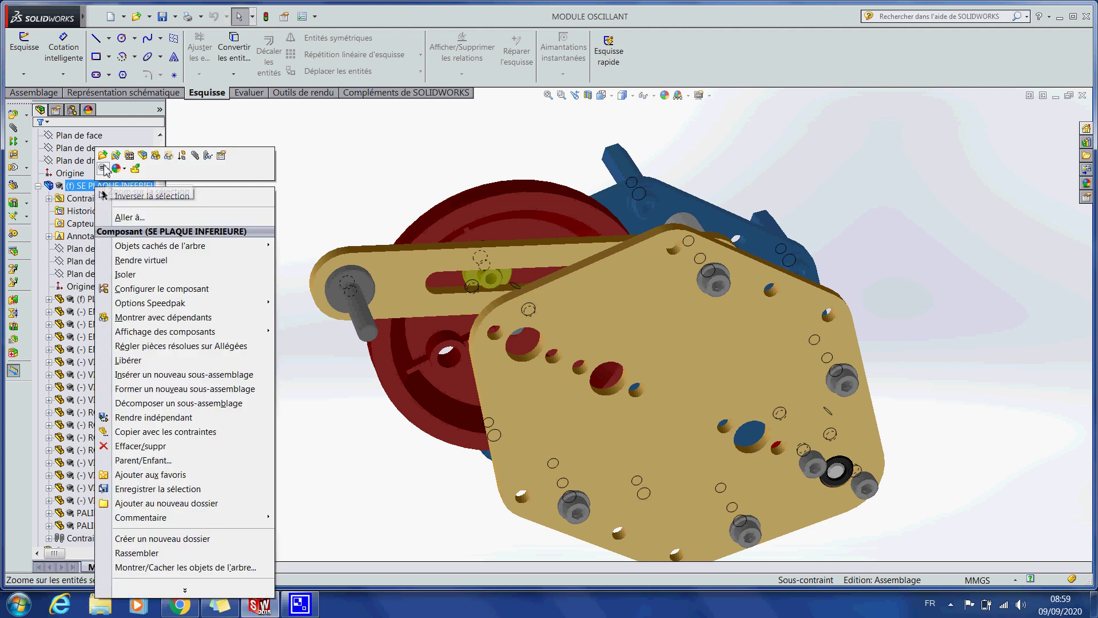
click(103, 156)
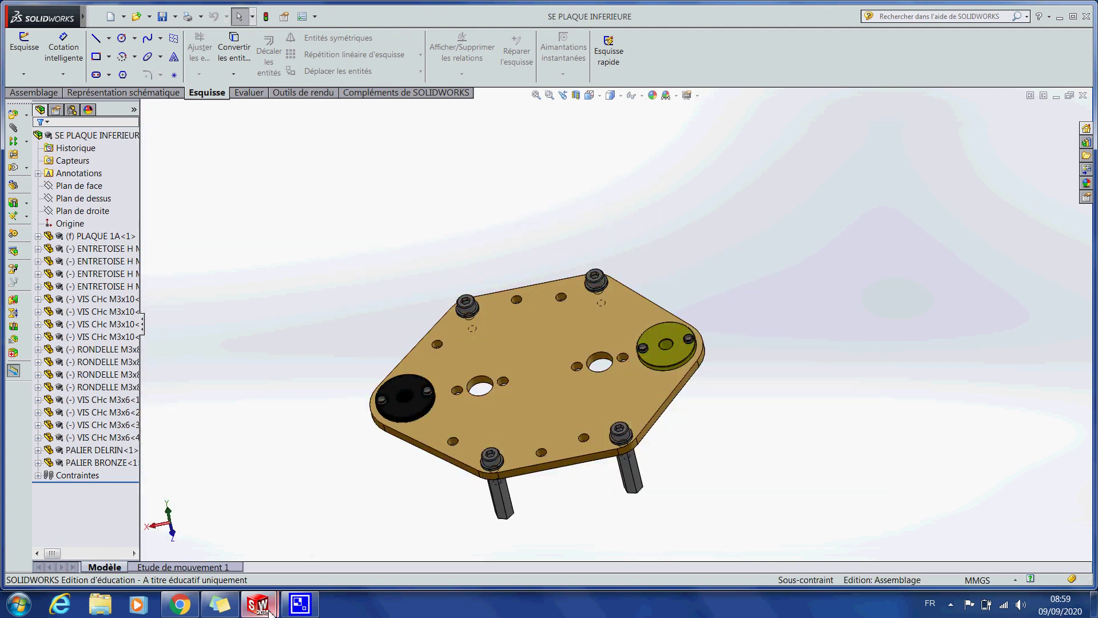
mouse_move(260, 602)
mouse_move(225, 555)
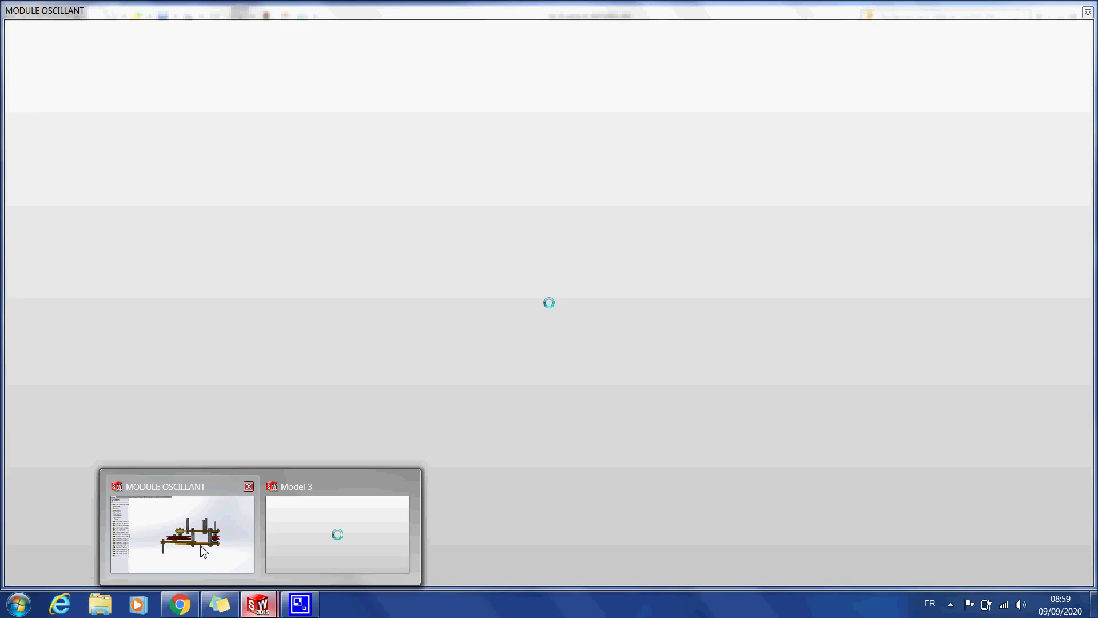
mouse_move(335, 554)
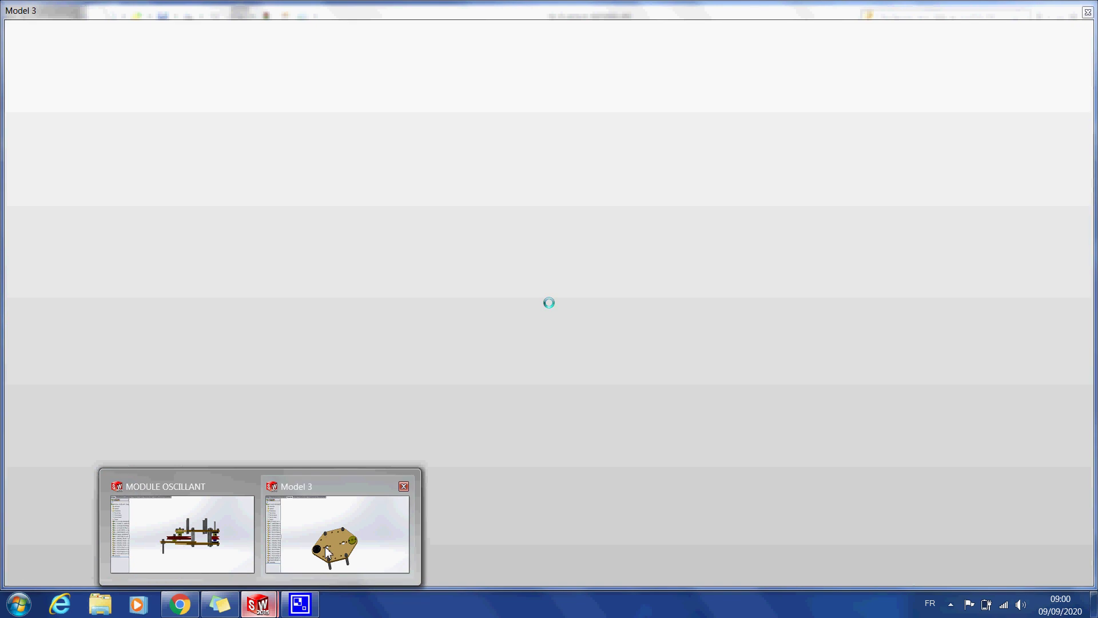
click(325, 547)
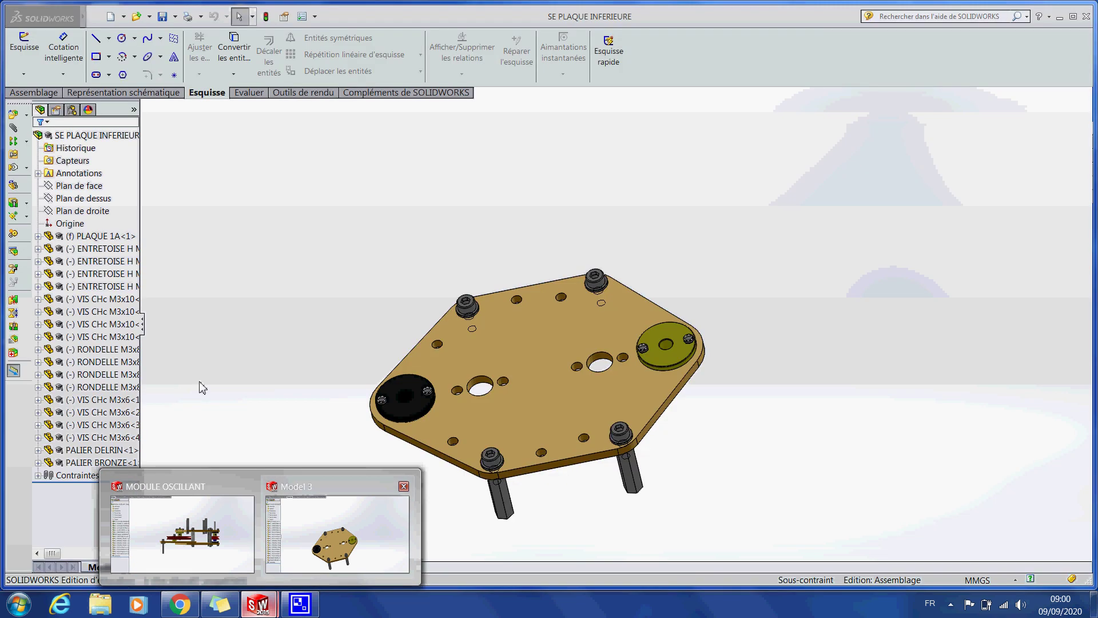
Examine the features and reference planes of the PLAQUE 1A part in the subassembly's tree, and collapse it again.
click(79, 173)
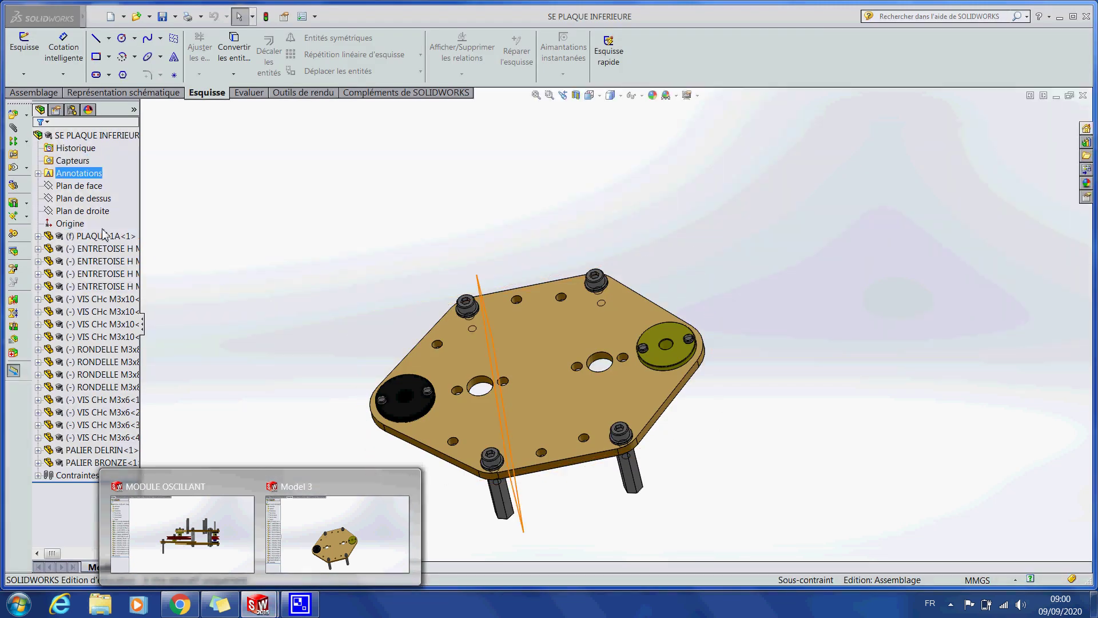
key(Up)
key(Up)
key(Up)
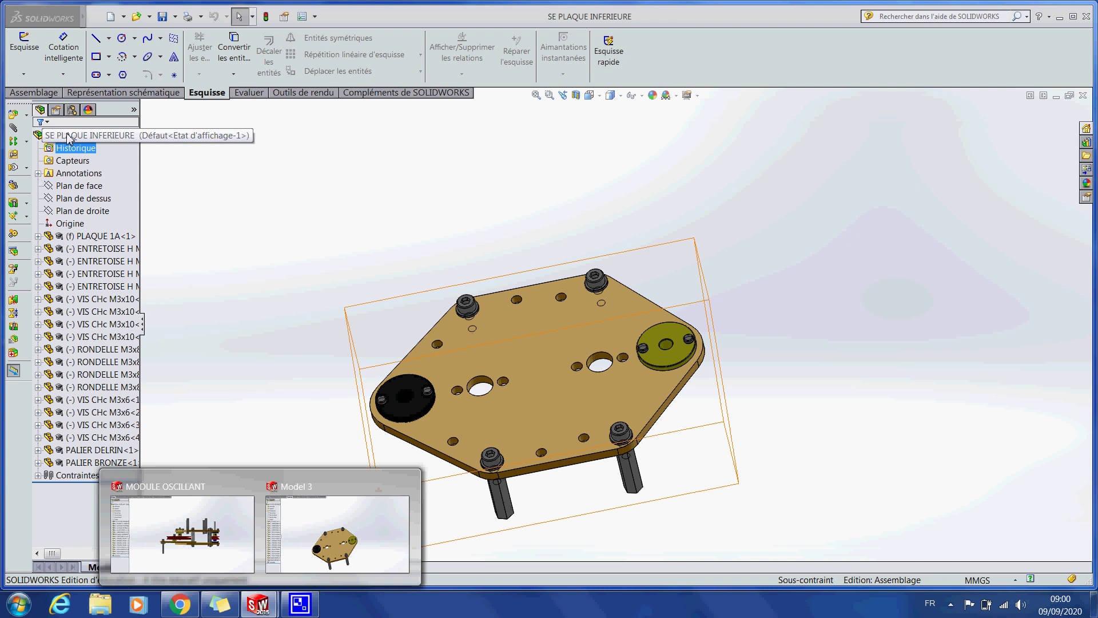
key(Down)
key(Down)
click(39, 237)
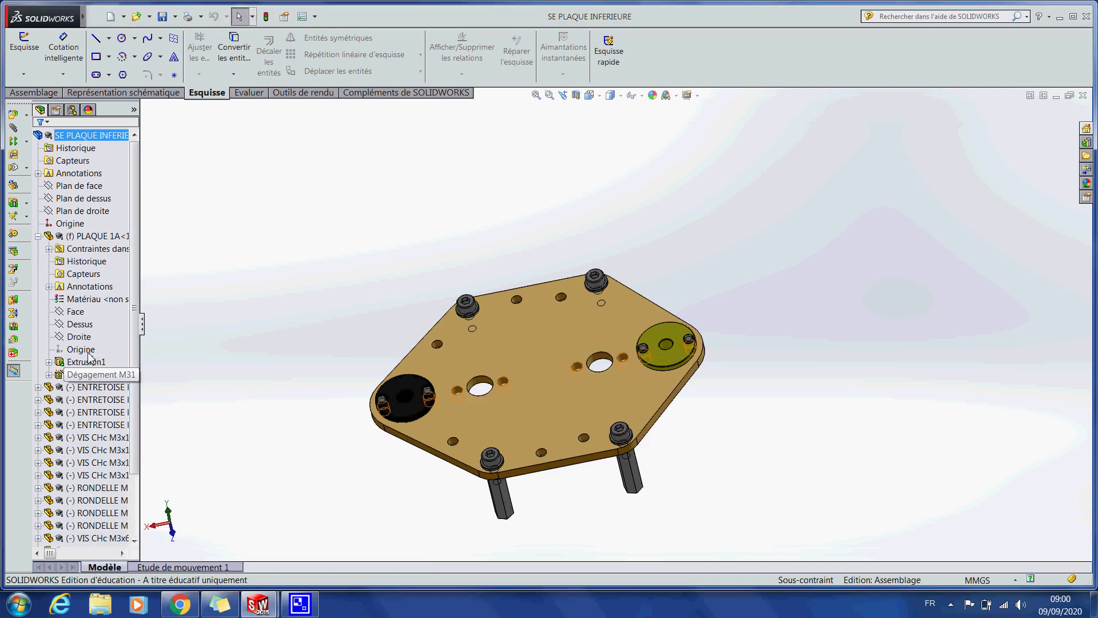
click(86, 299)
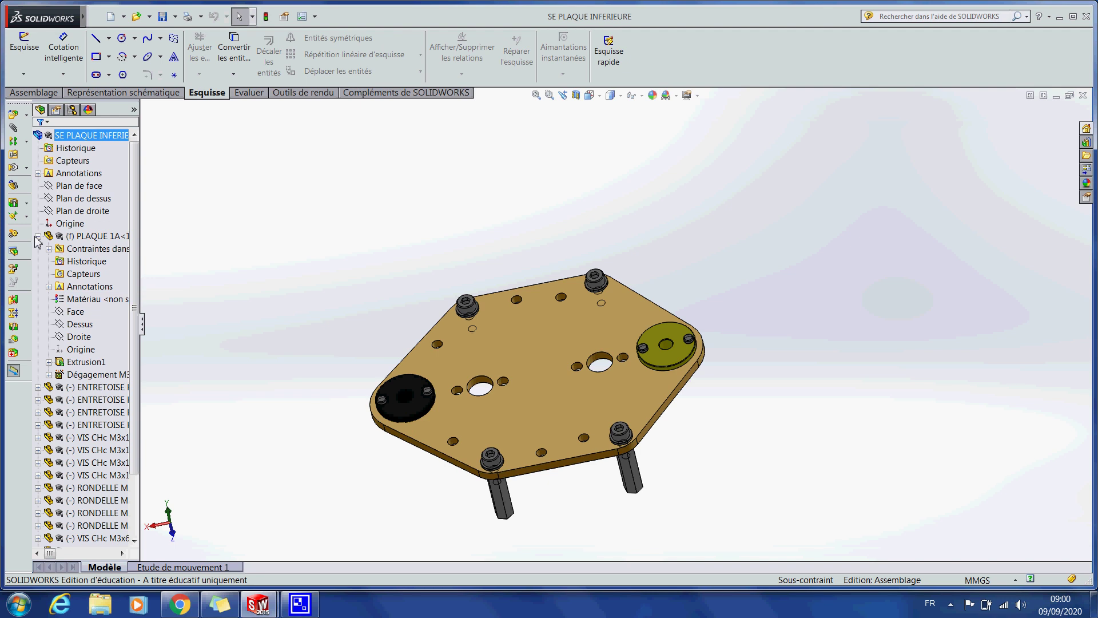
click(37, 237)
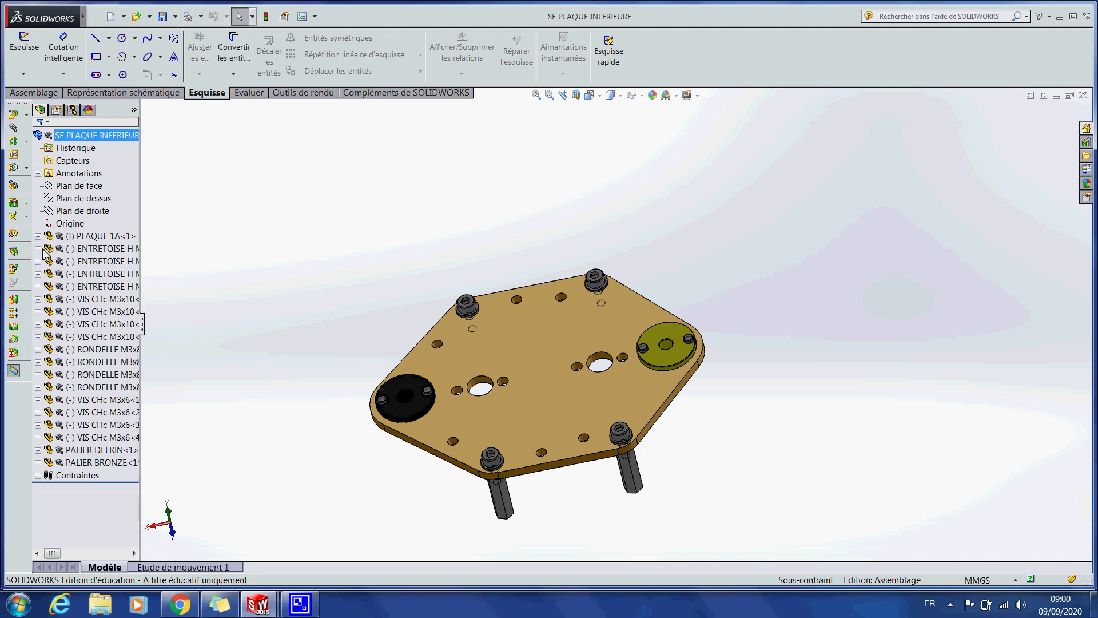
Inspect the annotations and mates of the first ENTRETOISE spacer, and close the SE PLAQUE INFERIEURE window.
click(38, 249)
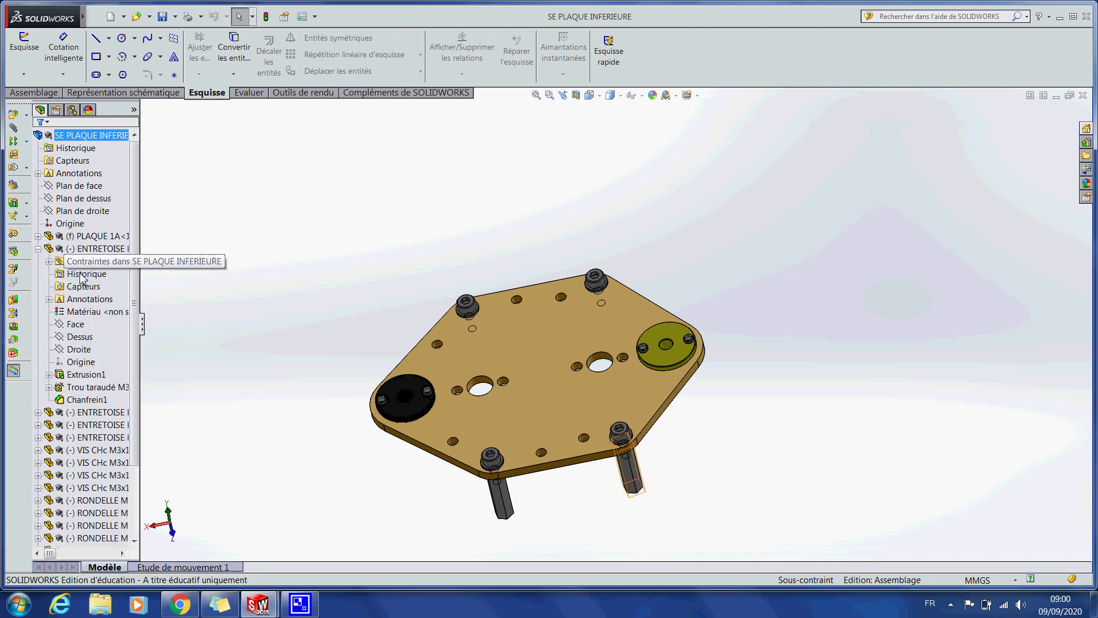
click(49, 299)
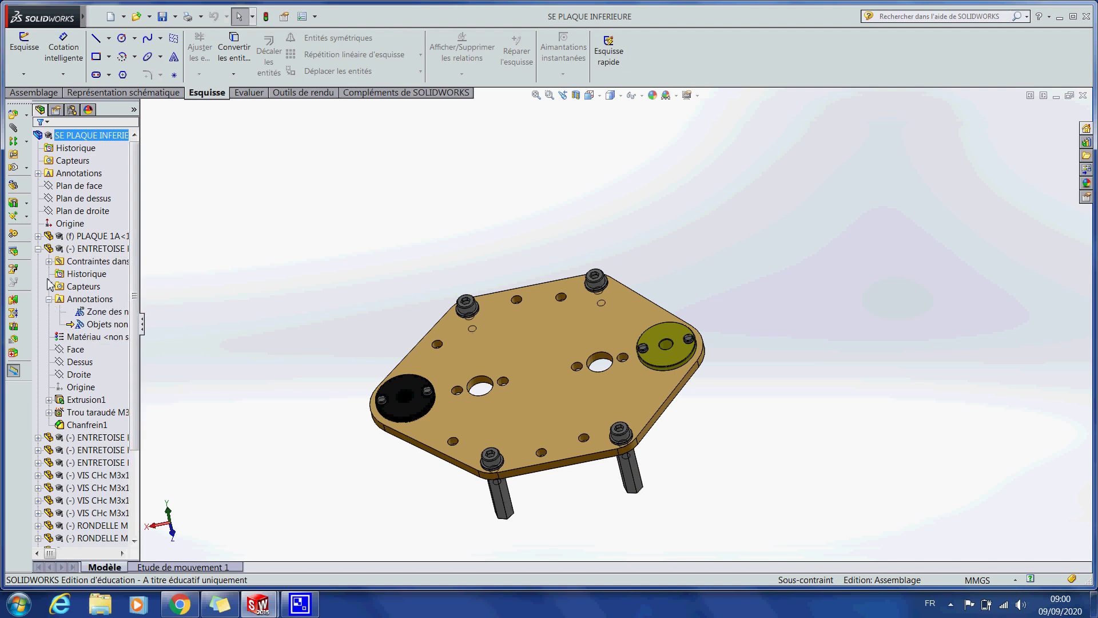
click(49, 261)
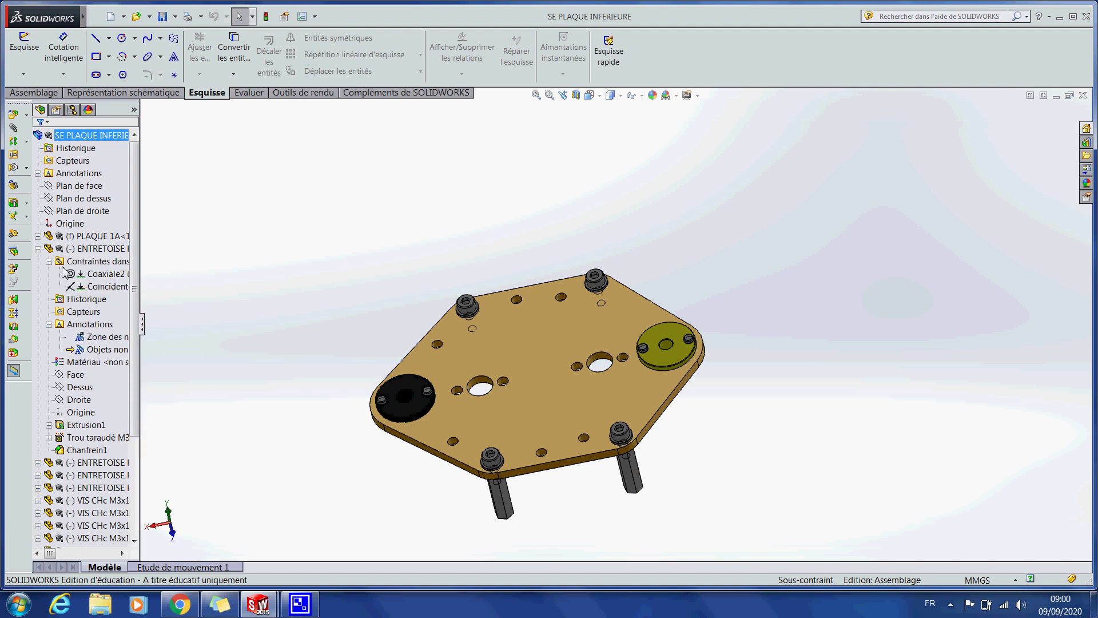
click(106, 287)
click(56, 160)
click(106, 274)
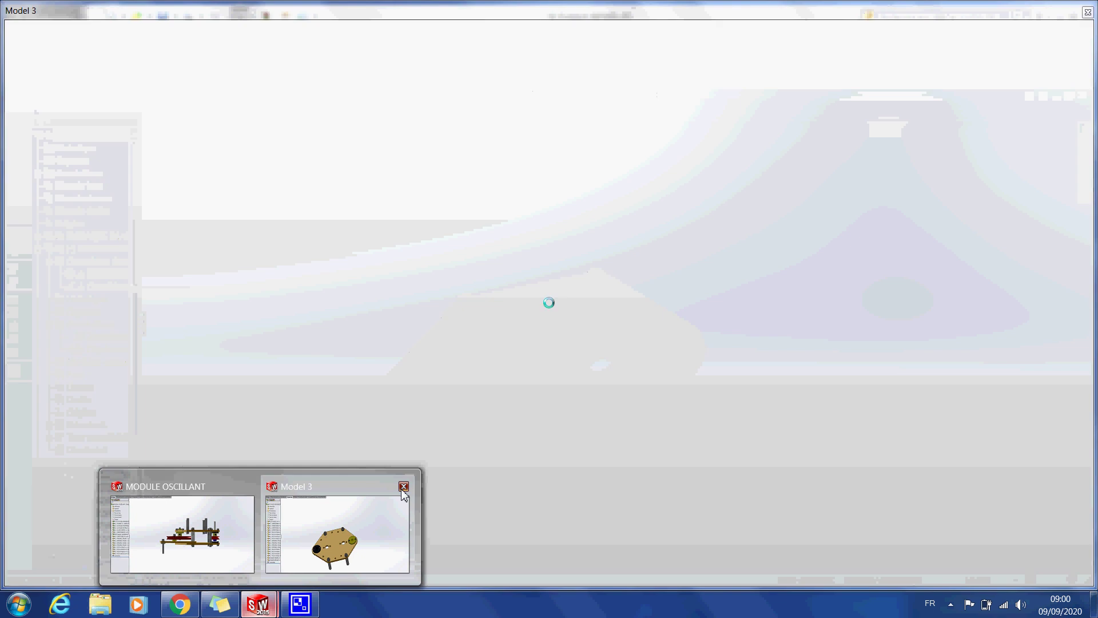
click(403, 486)
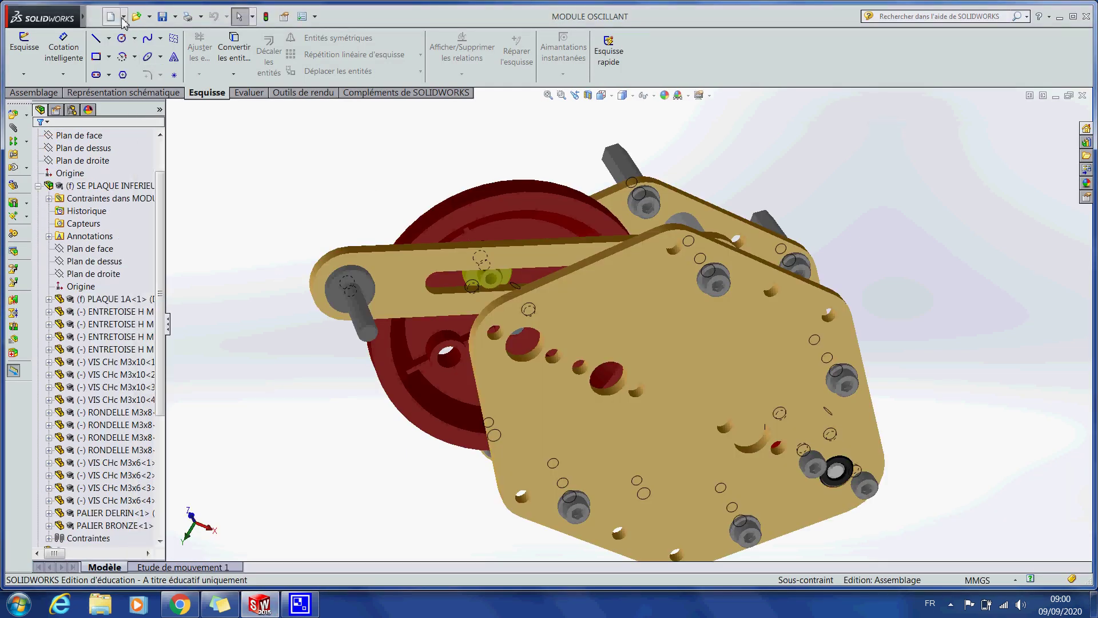
click(149, 17)
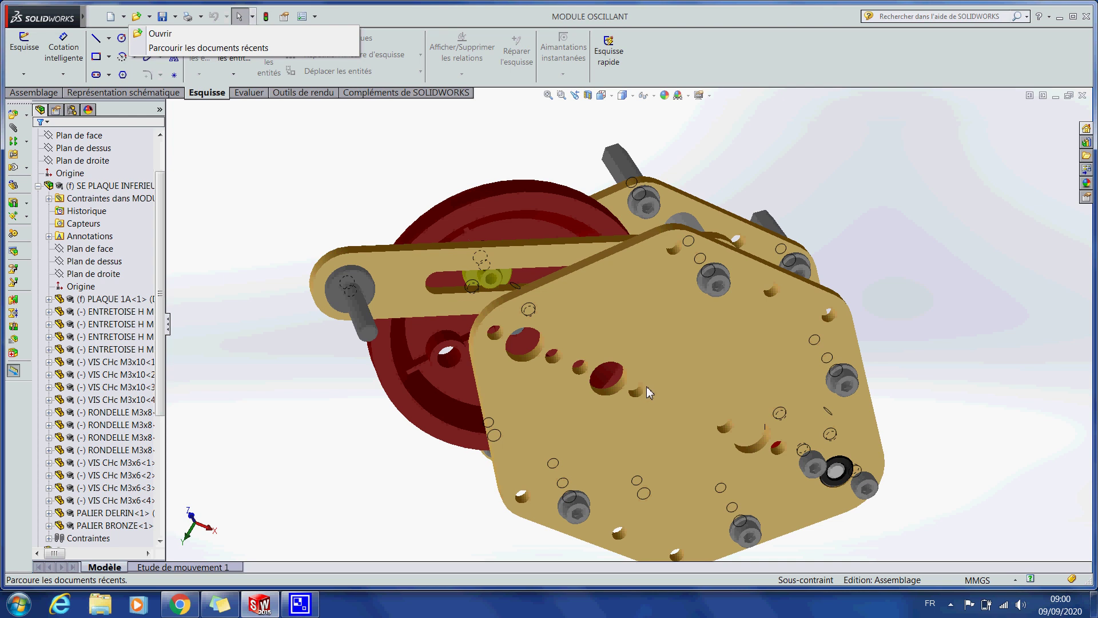
click(225, 185)
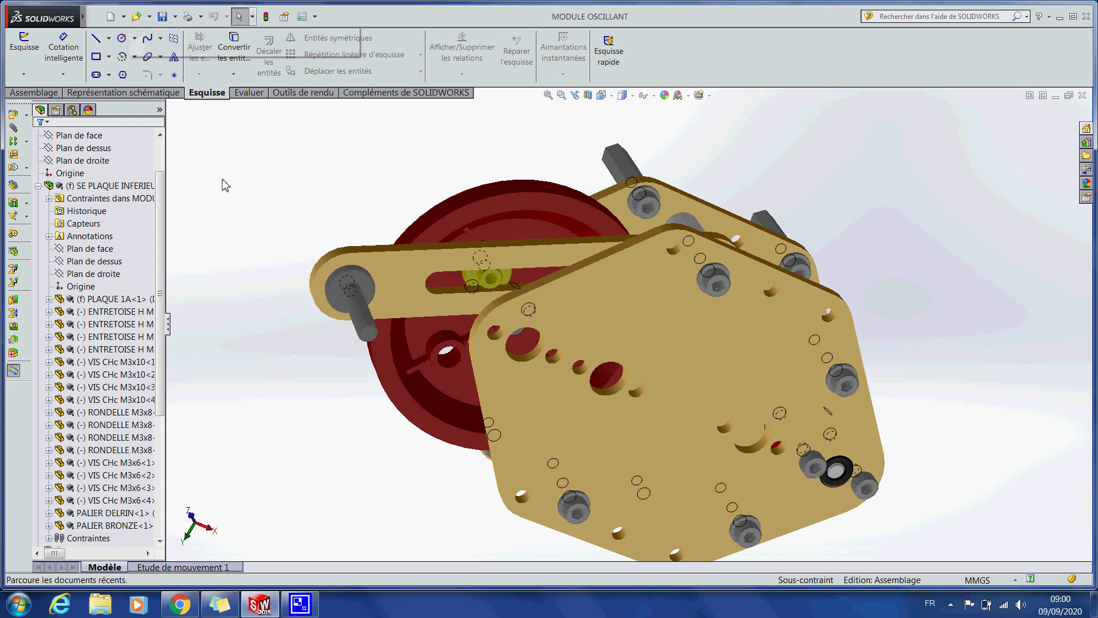
click(25, 94)
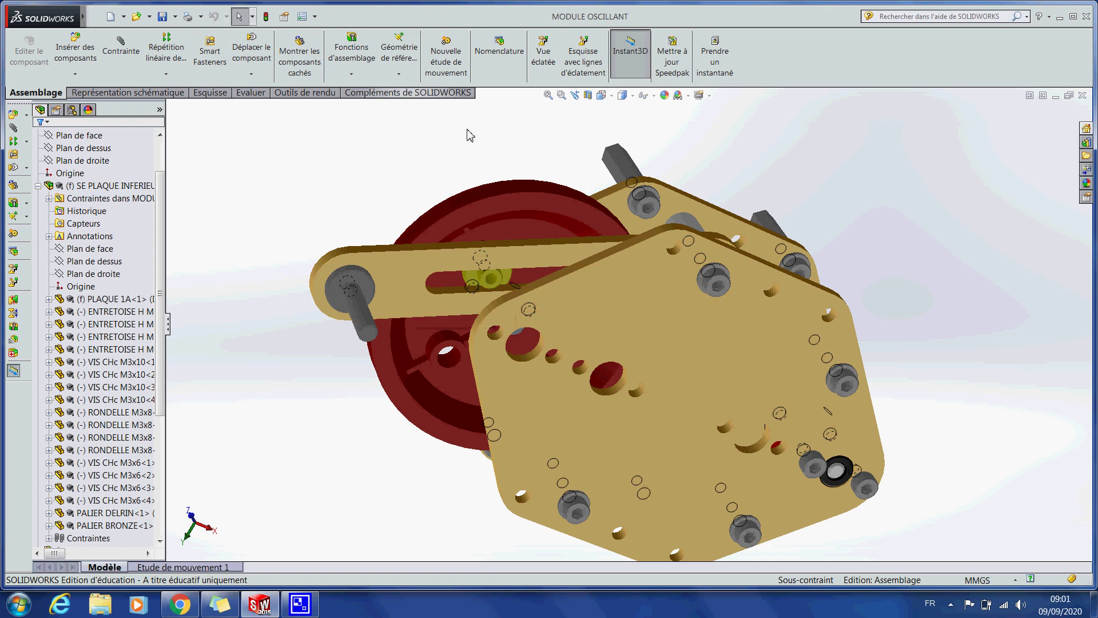
click(951, 608)
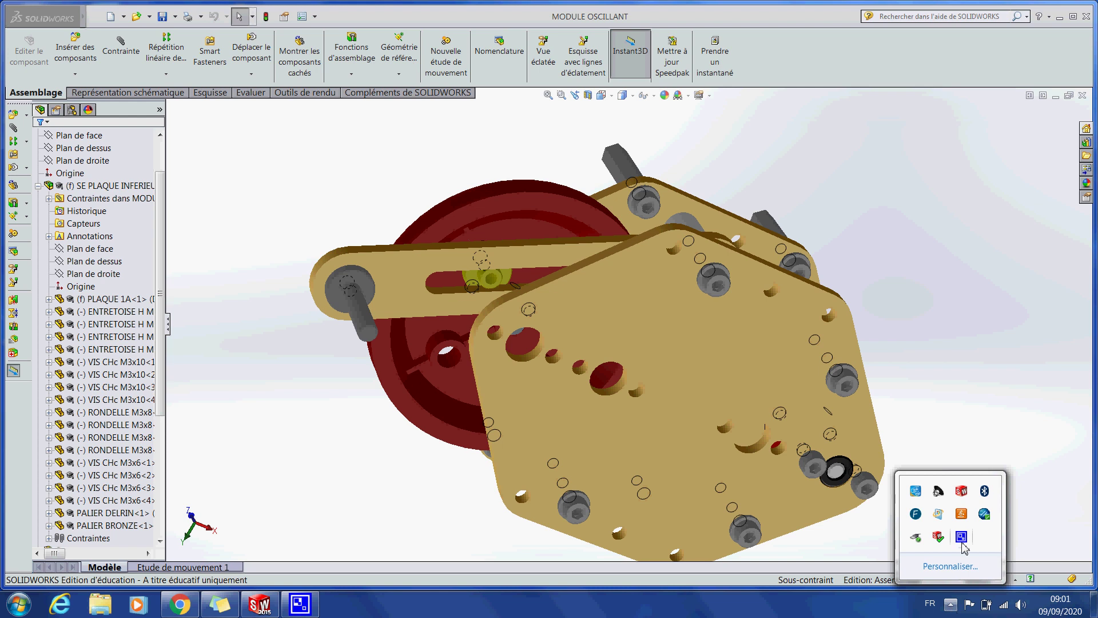